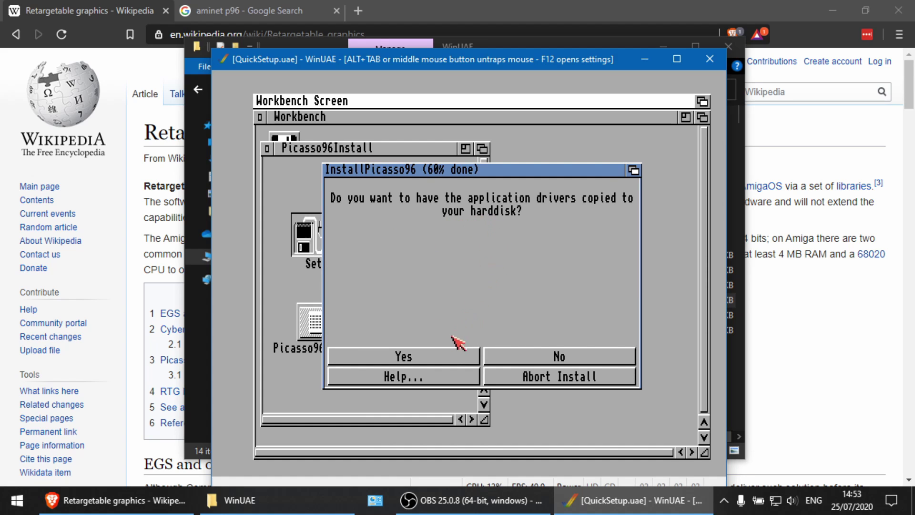
- Agree to copy application drivers, auto-start P96_PrinterPatch at boot, confirm the choices, and start copying
{"action": "left_click", "coordinate": [431, 358]}
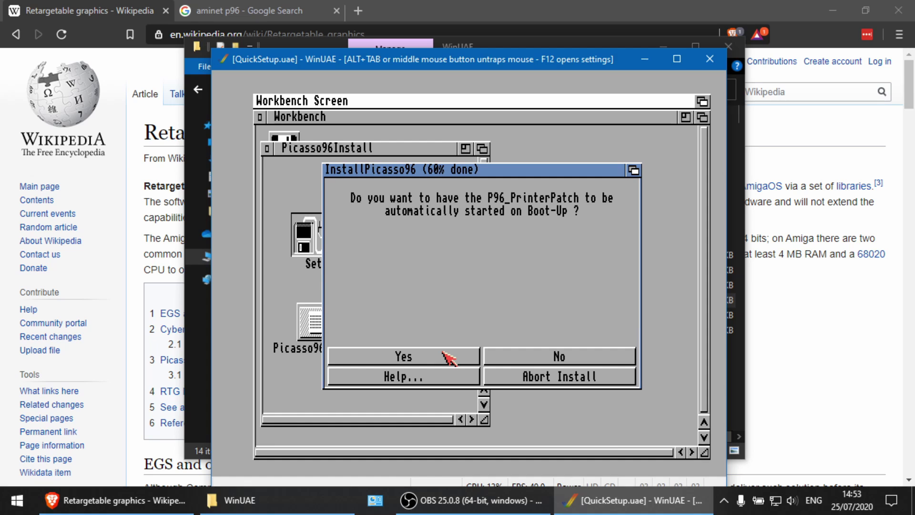
{"action": "left_click", "coordinate": [415, 361]}
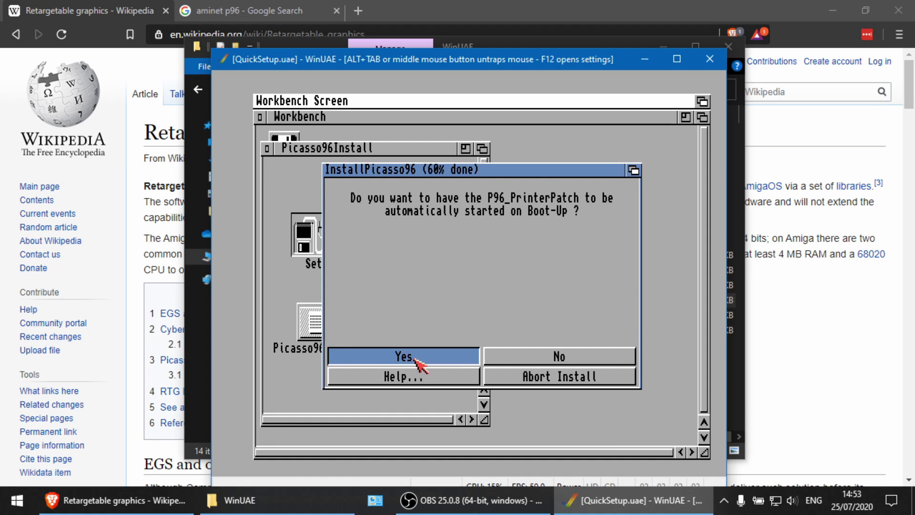
{"action": "left_click", "coordinate": [418, 363]}
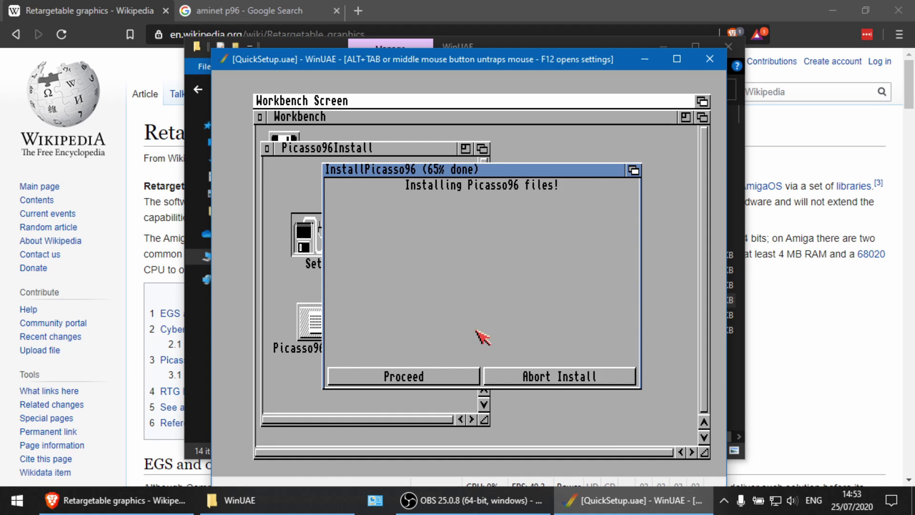
{"action": "left_click", "coordinate": [435, 381]}
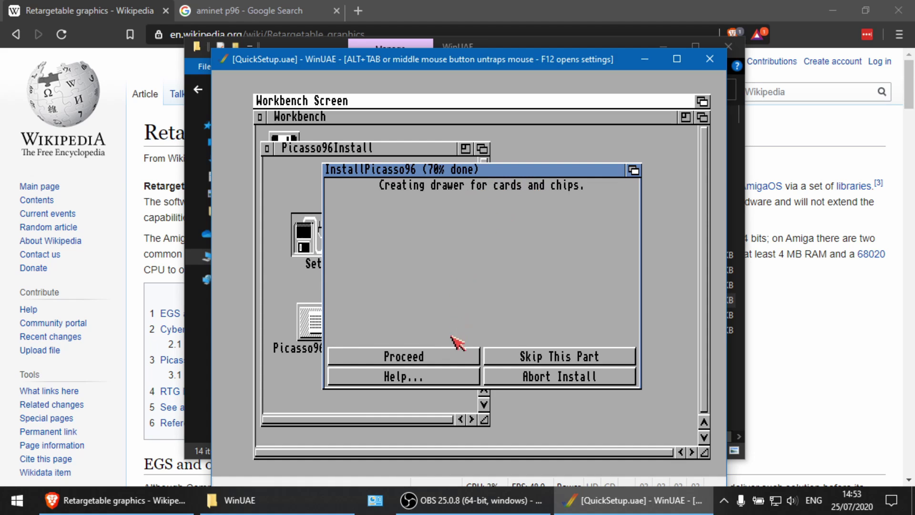
- Create the cards and chips drawer and copy the Picasso96 libraries, picture.datatype and uaegfx drivers
{"action": "left_click", "coordinate": [433, 360]}
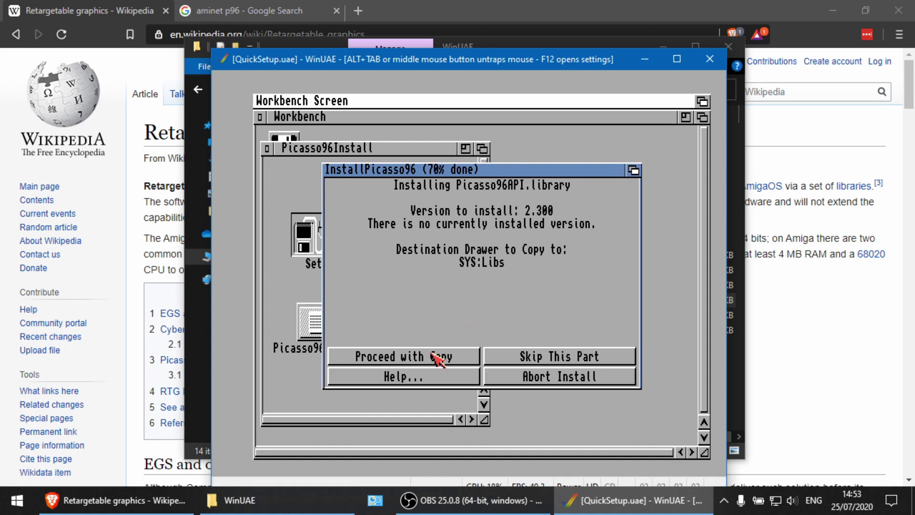
{"action": "left_click", "coordinate": [464, 360]}
{"action": "left_click", "coordinate": [464, 361]}
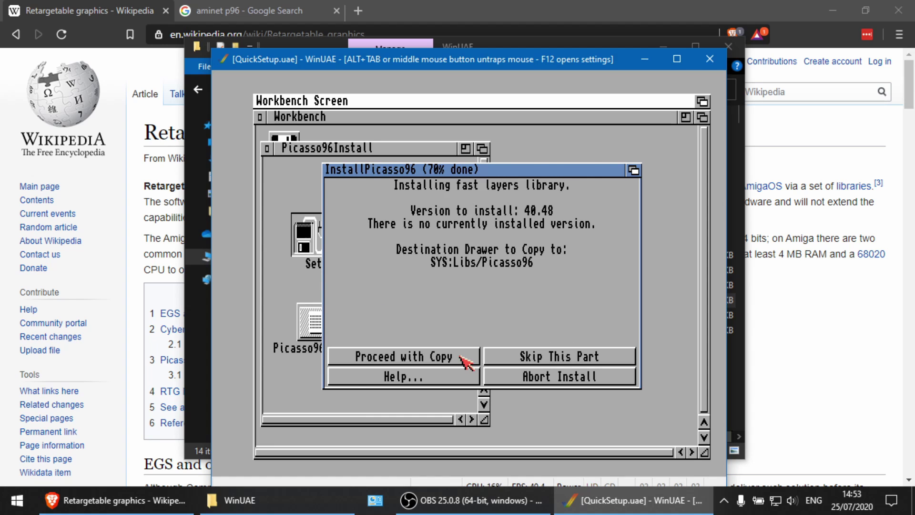
{"action": "left_click", "coordinate": [464, 361]}
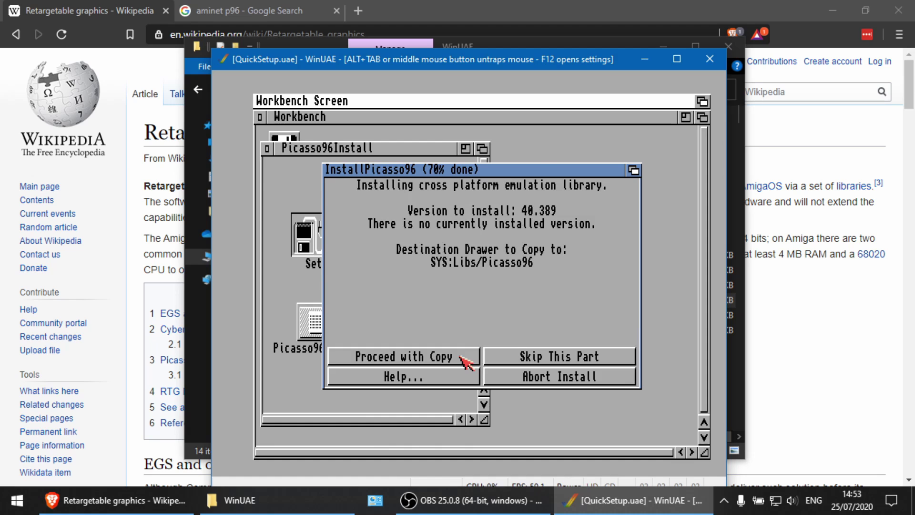
{"action": "left_click", "coordinate": [464, 360]}
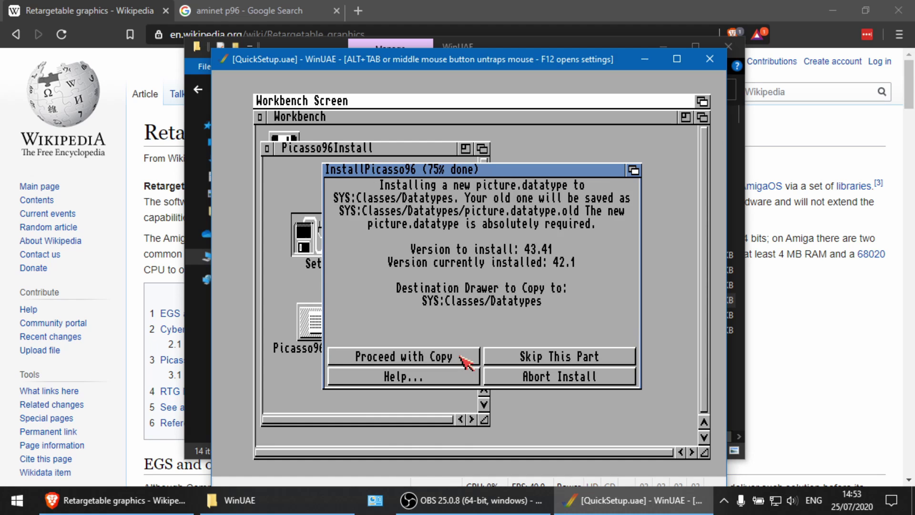
{"action": "left_click", "coordinate": [464, 361]}
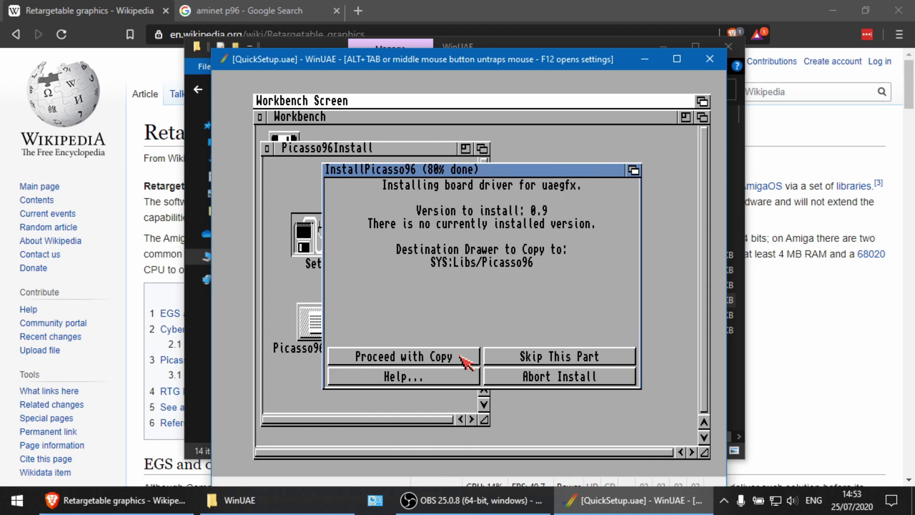
{"action": "left_click", "coordinate": [465, 360]}
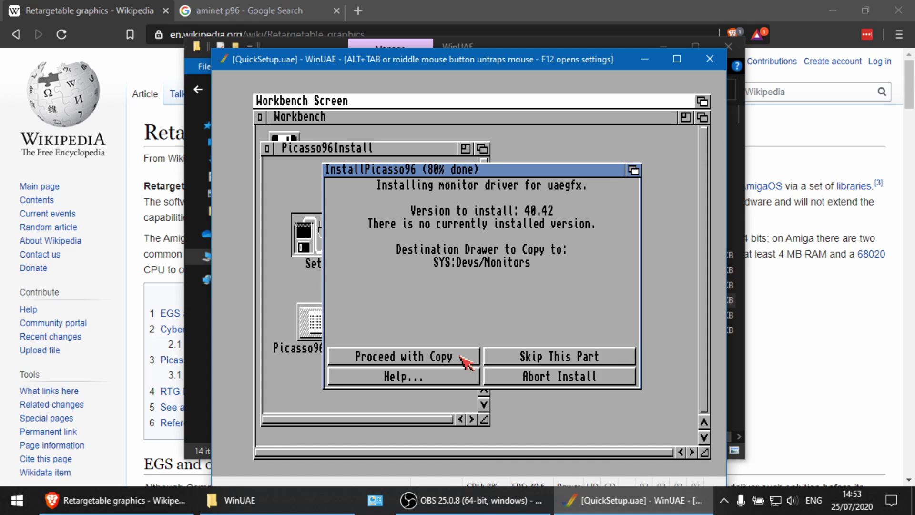
{"action": "left_click", "coordinate": [461, 359]}
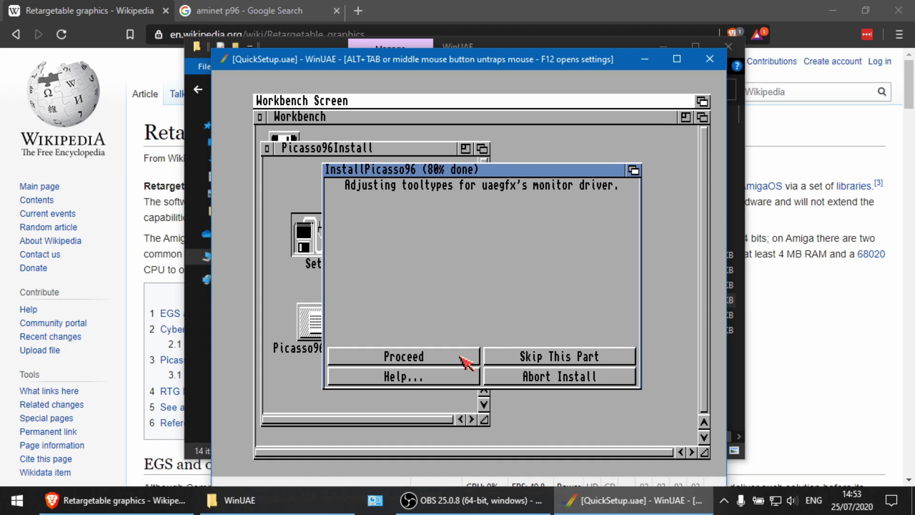
{"action": "left_click", "coordinate": [465, 361]}
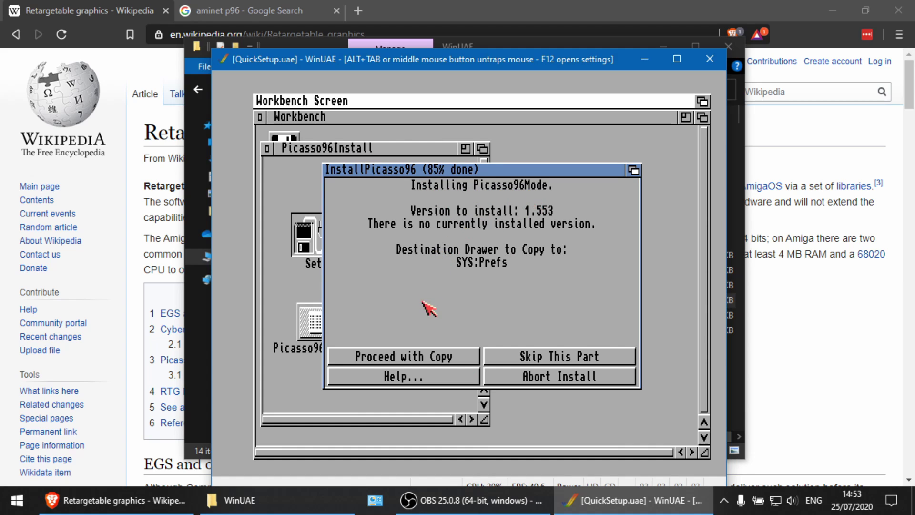
- Install Picasso96Mode and the Picasso96 Variable Setter into SYS:Prefs, then dismiss the completion notices
{"action": "left_click", "coordinate": [565, 357]}
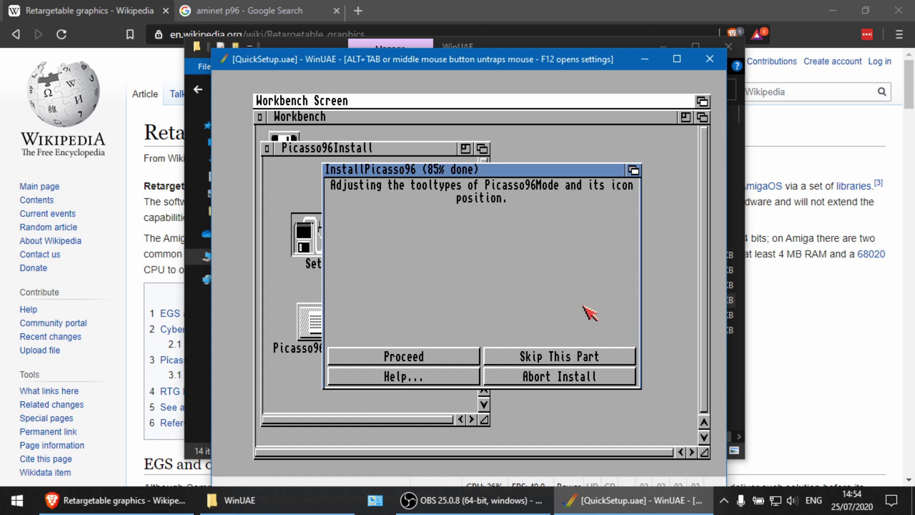
{"action": "left_click", "coordinate": [564, 357]}
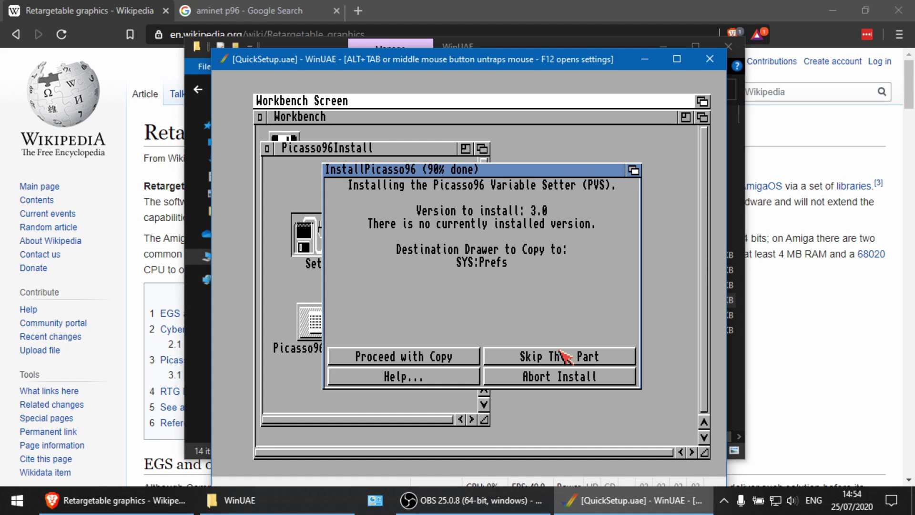
{"action": "left_click", "coordinate": [452, 361]}
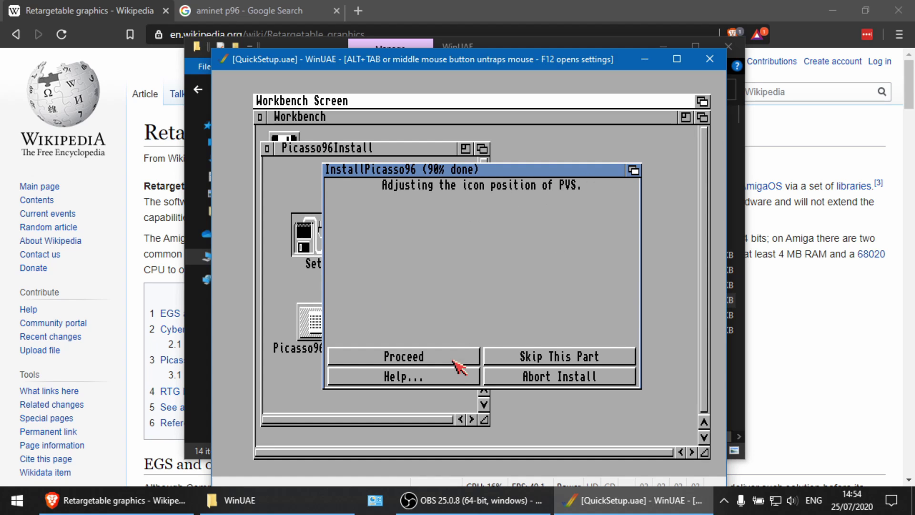
{"action": "left_click", "coordinate": [452, 361]}
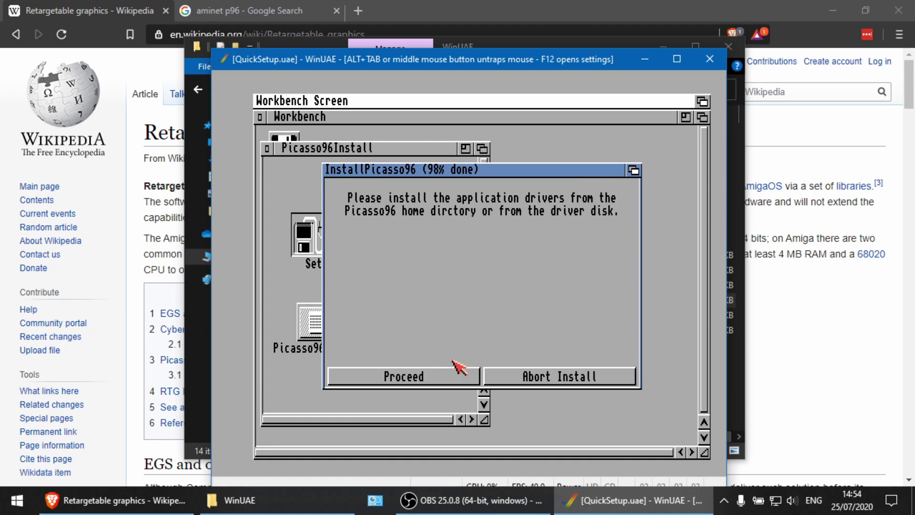
{"action": "left_click", "coordinate": [438, 375]}
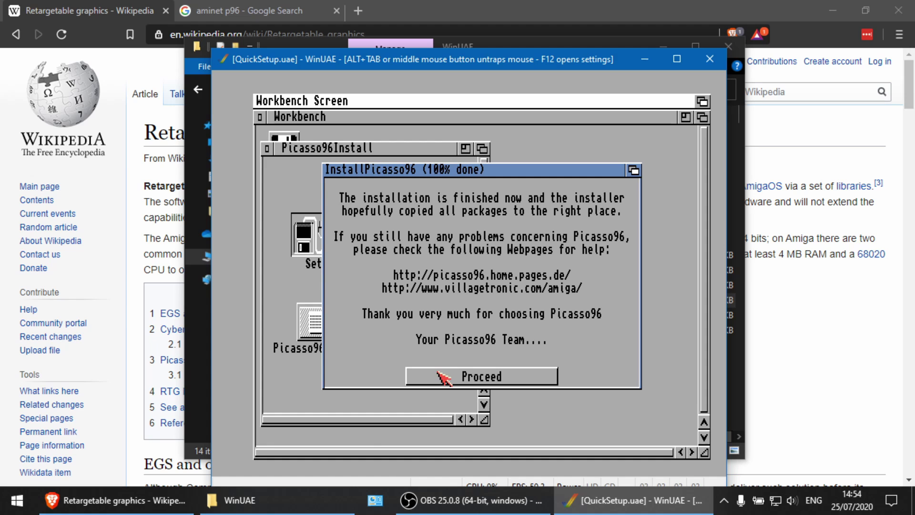
{"action": "left_click", "coordinate": [485, 380]}
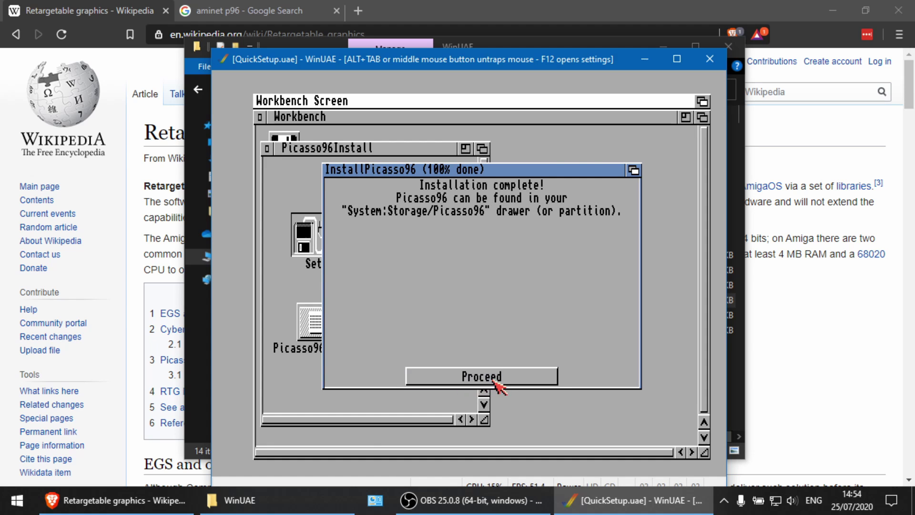
{"action": "left_click", "coordinate": [495, 379]}
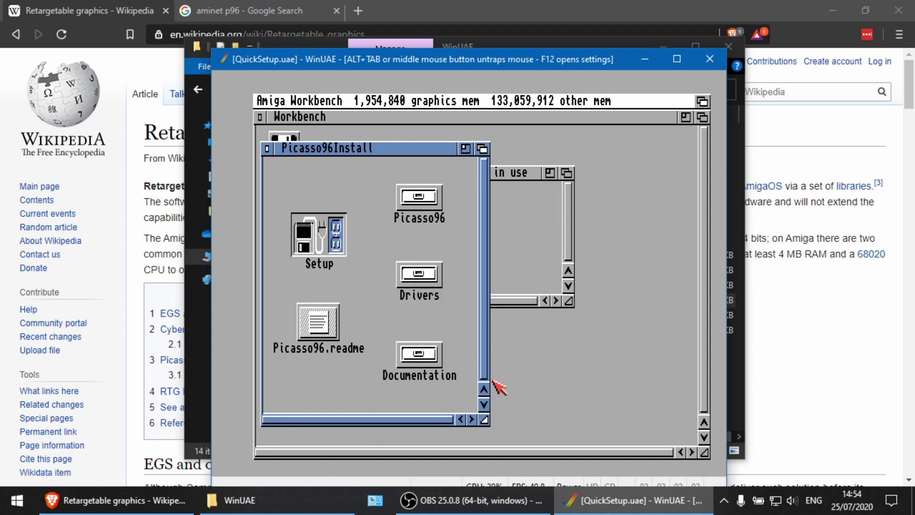
{"action": "key", "text": "F12"}
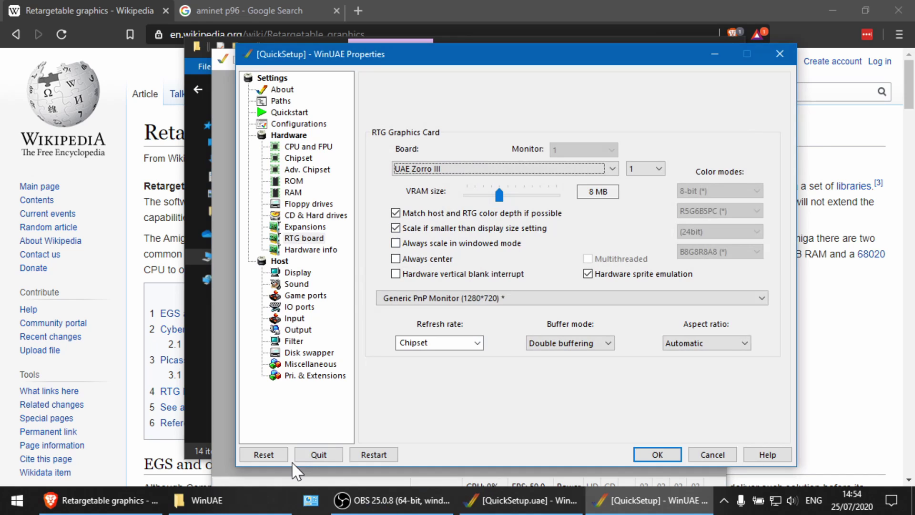
{"action": "left_click", "coordinate": [262, 453]}
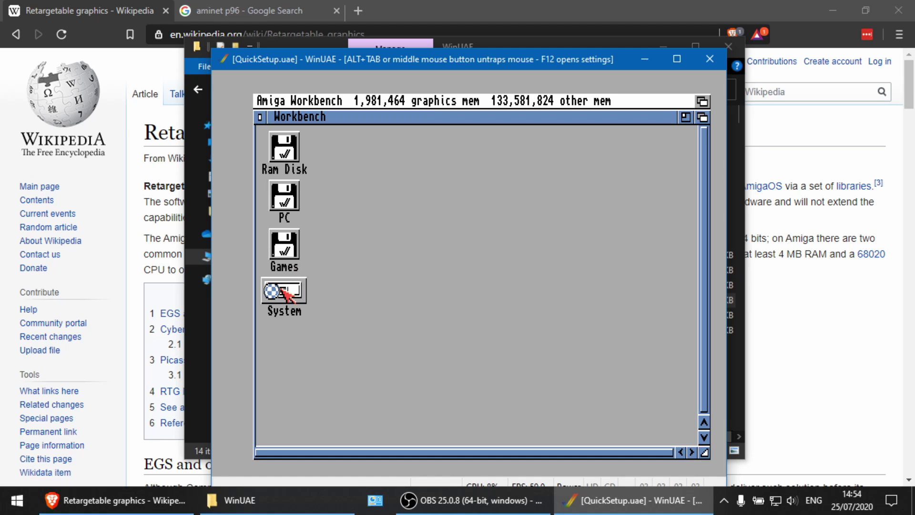
- In System > Prefs > ScreenMode, choose UAE: 640x480 16bit PC with 65536 colours and save
{"action": "double_click", "coordinate": [282, 289]}
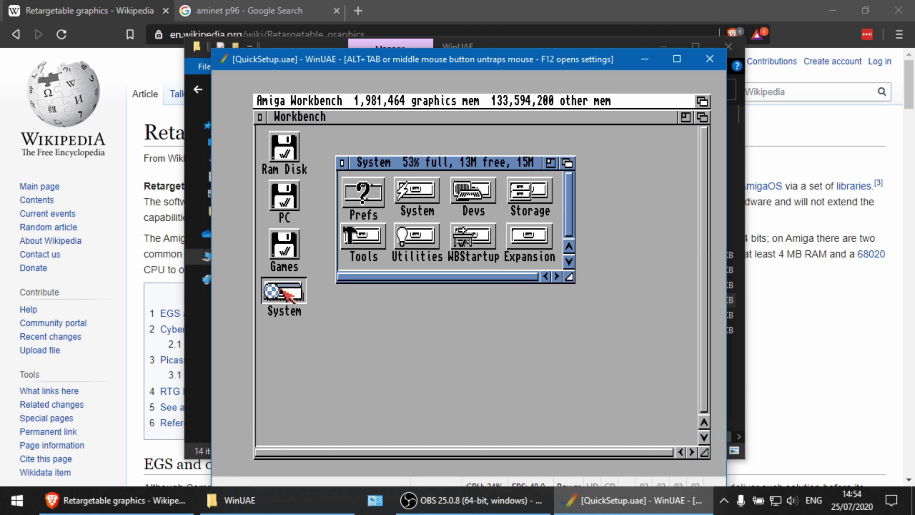
{"action": "double_click", "coordinate": [376, 190]}
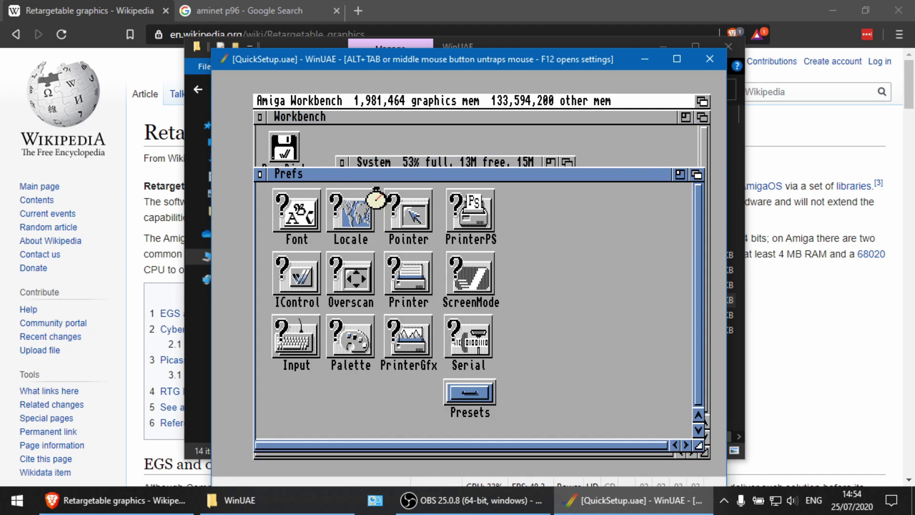
{"action": "double_click", "coordinate": [485, 282]}
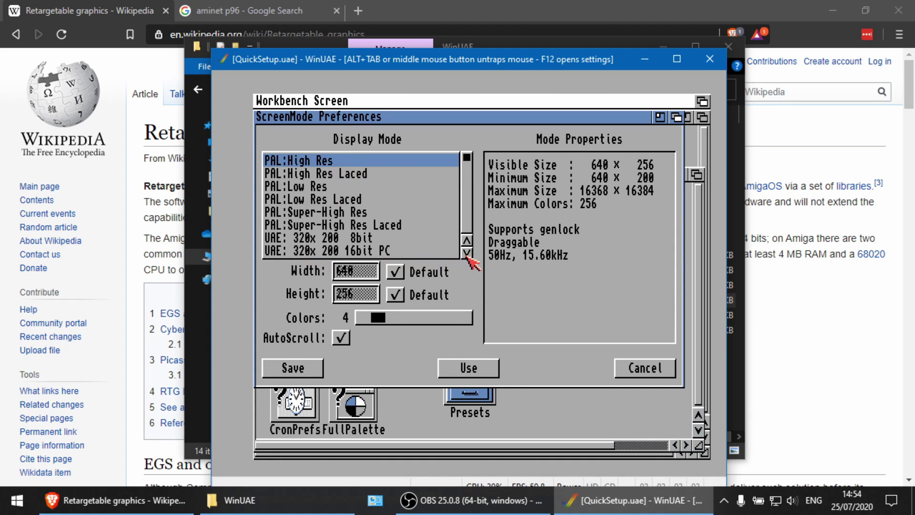
{"action": "left_click_drag", "start_coordinate": [467, 254], "coordinate": [467, 254]}
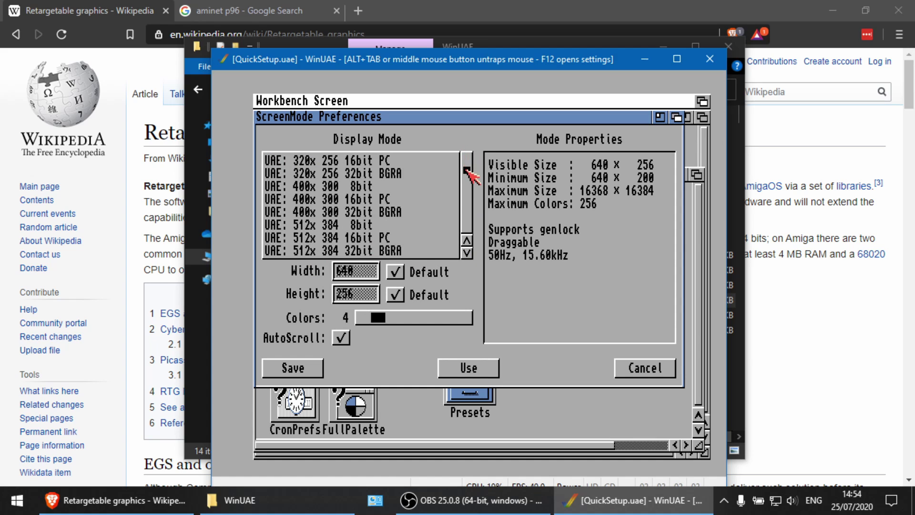
{"action": "left_click_drag", "start_coordinate": [467, 174], "coordinate": [474, 240]}
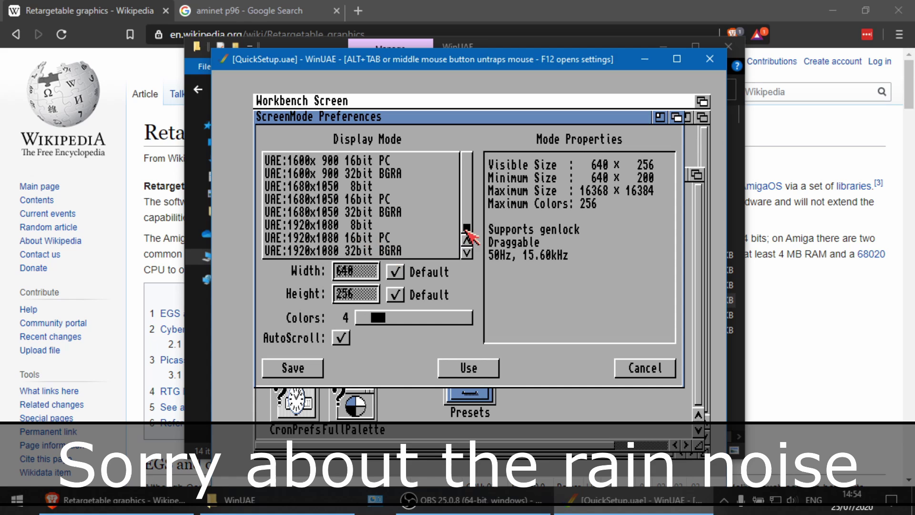
{"action": "left_click_drag", "start_coordinate": [465, 228], "coordinate": [466, 182]}
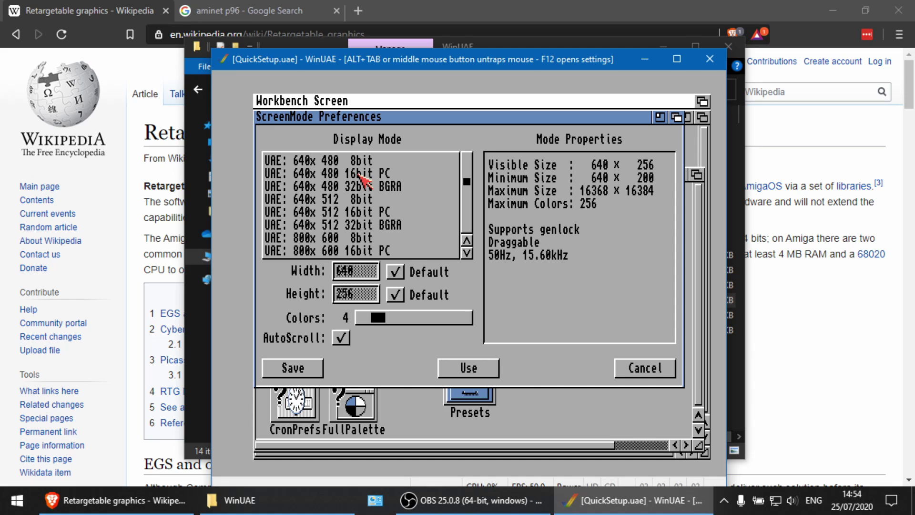
{"action": "left_click", "coordinate": [360, 174]}
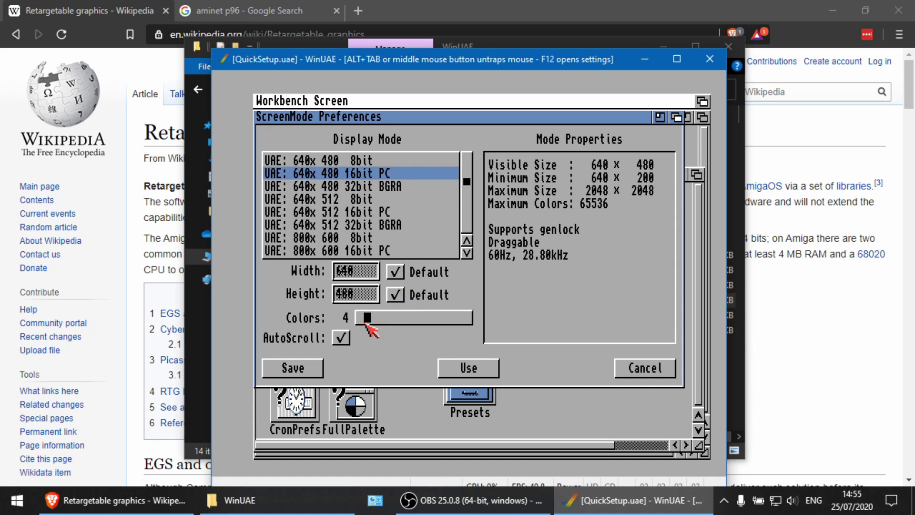
{"action": "left_click_drag", "start_coordinate": [366, 318], "coordinate": [480, 327]}
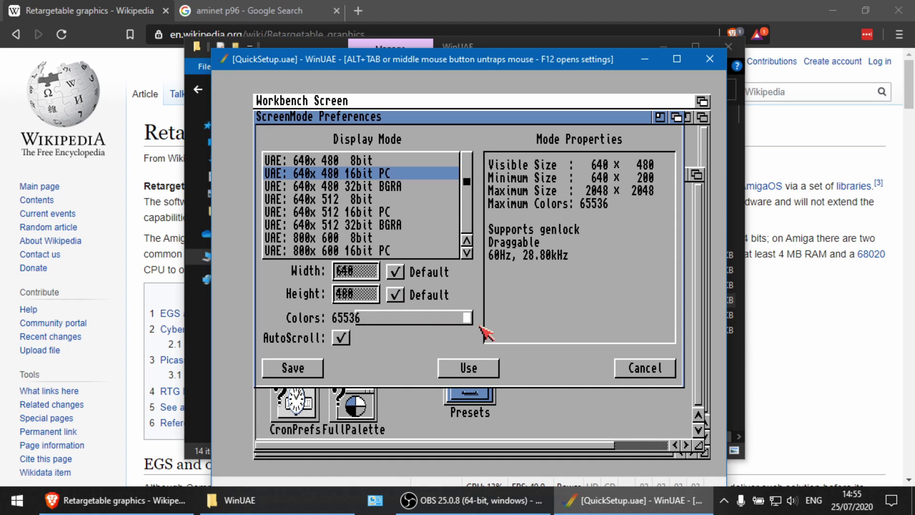
{"action": "left_click", "coordinate": [300, 370]}
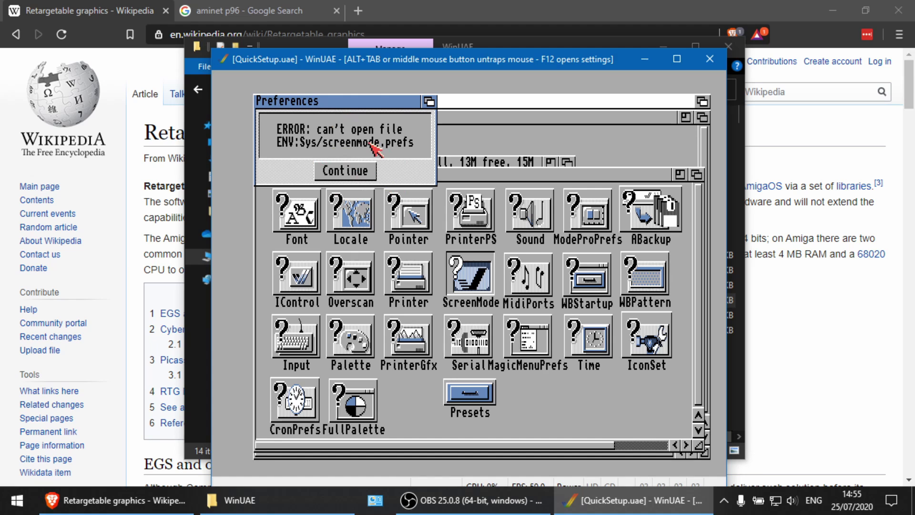
- Dismiss the ENV:Sys/screenmode.prefs error and close the Prefs and System drawers
{"action": "left_click", "coordinate": [353, 171]}
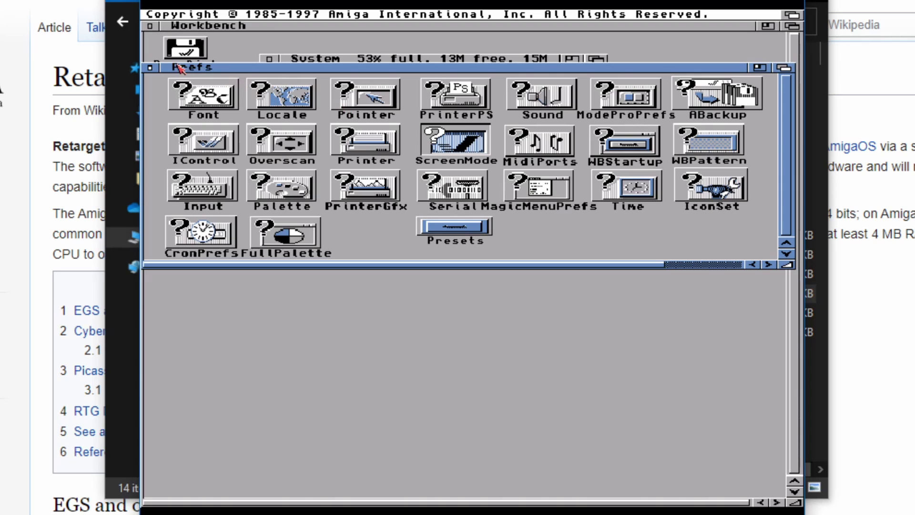
{"action": "left_click", "coordinate": [152, 68]}
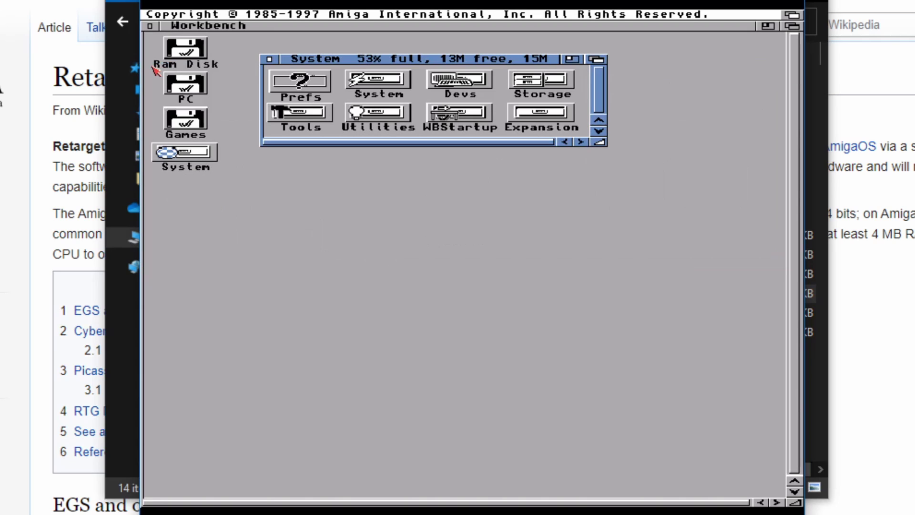
{"action": "left_click", "coordinate": [279, 60]}
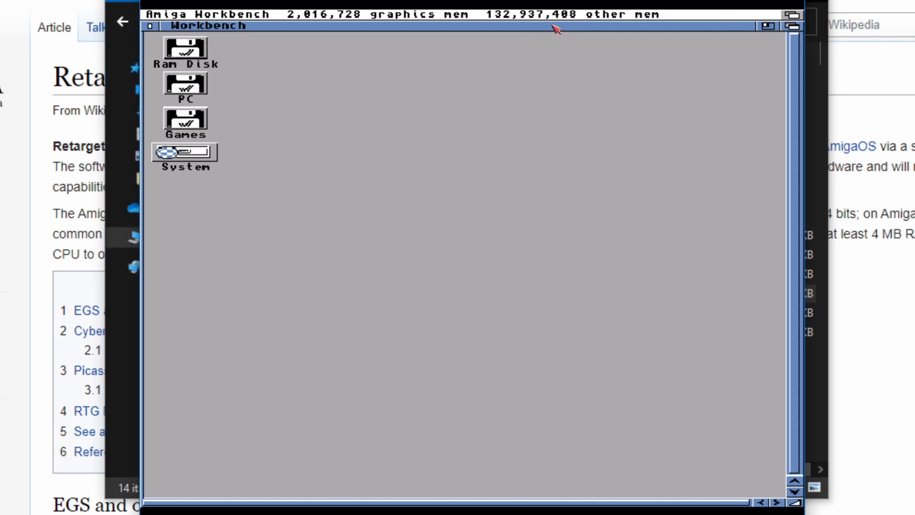
- In WinUAE's Host > Display settings, set the windowed size to 640 x 480 and apply
{"action": "key", "text": "F12"}
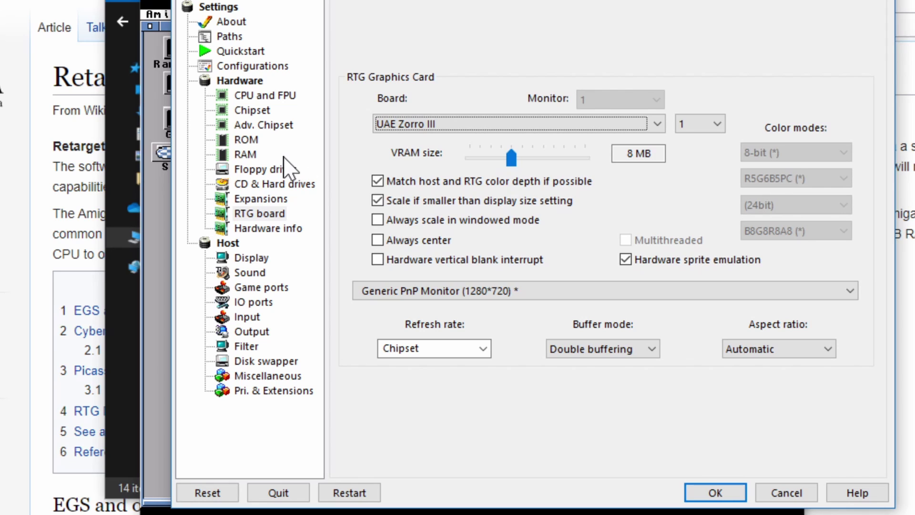
{"action": "left_click", "coordinate": [240, 257]}
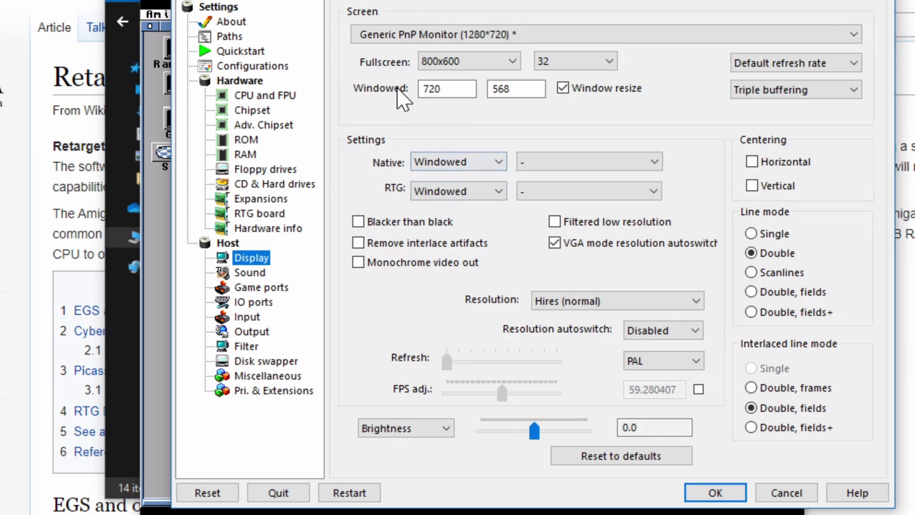
{"action": "double_click", "coordinate": [431, 89]}
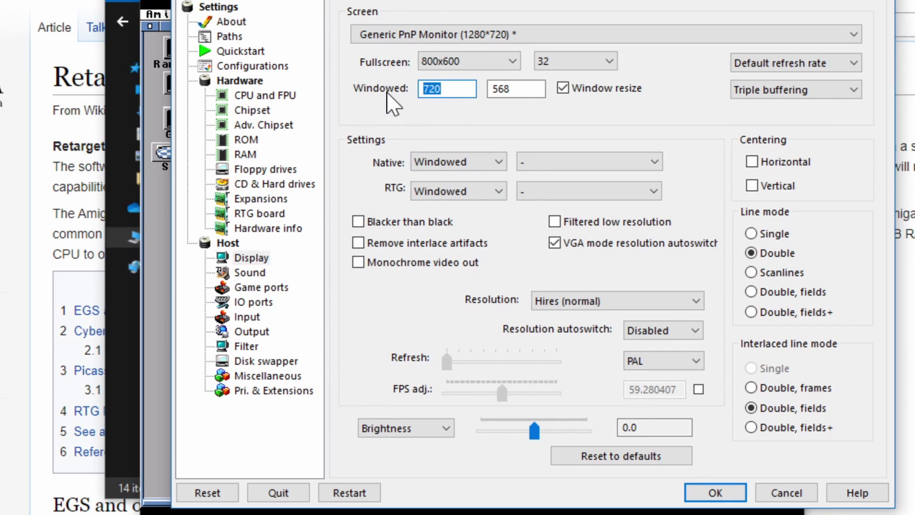
{"action": "type", "text": "640"}
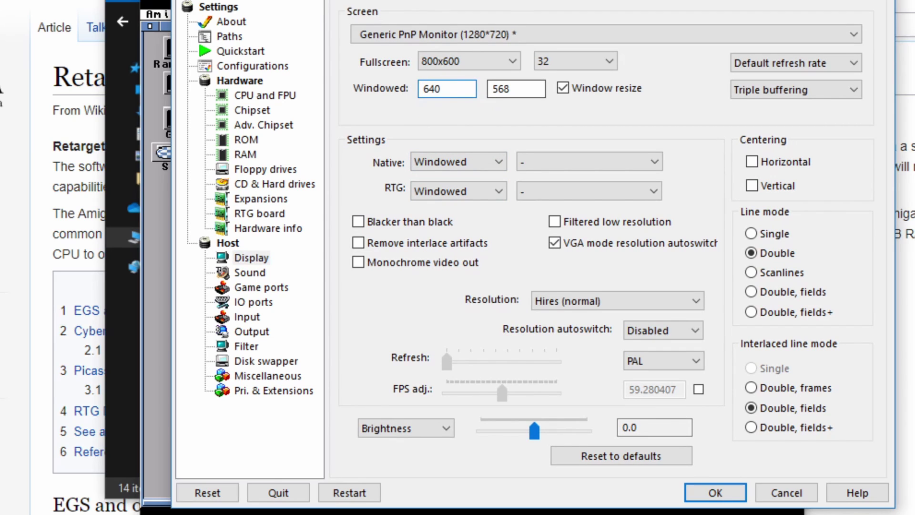
{"action": "left_click_drag", "start_coordinate": [511, 88], "coordinate": [490, 88]}
{"action": "type", "text": "480"}
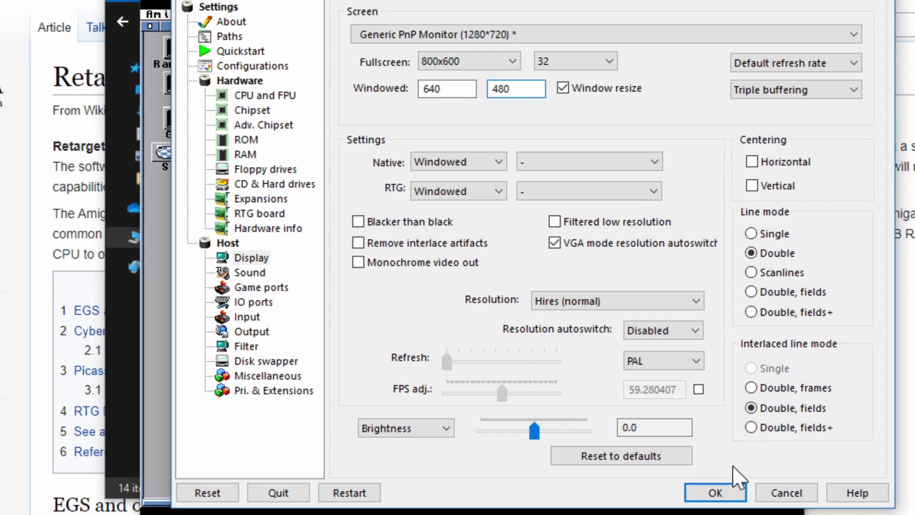
{"action": "left_click", "coordinate": [727, 492]}
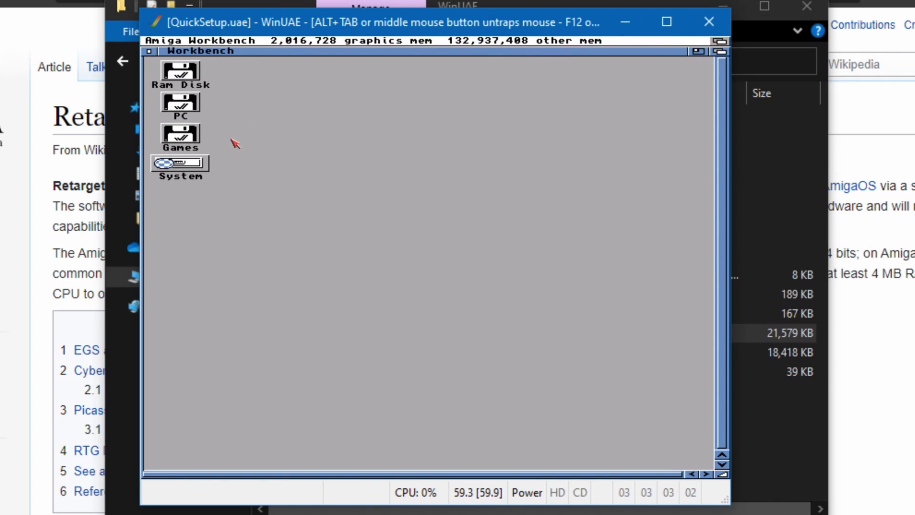
{"action": "left_click", "coordinate": [186, 168]}
{"action": "double_click", "coordinate": [186, 167]}
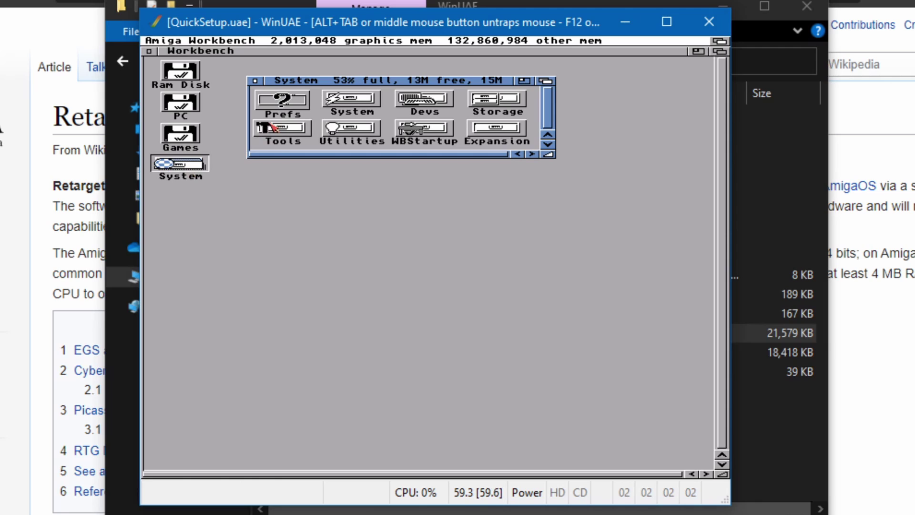
{"action": "left_click", "coordinate": [256, 81]}
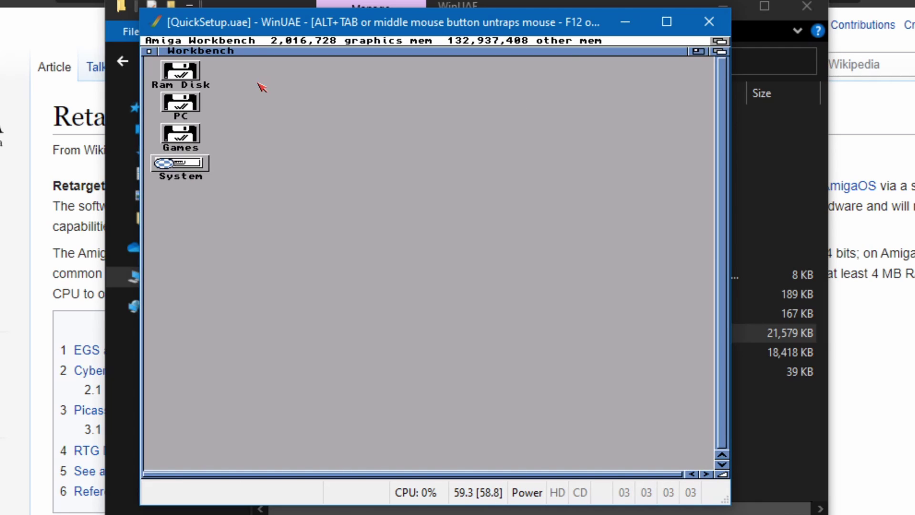